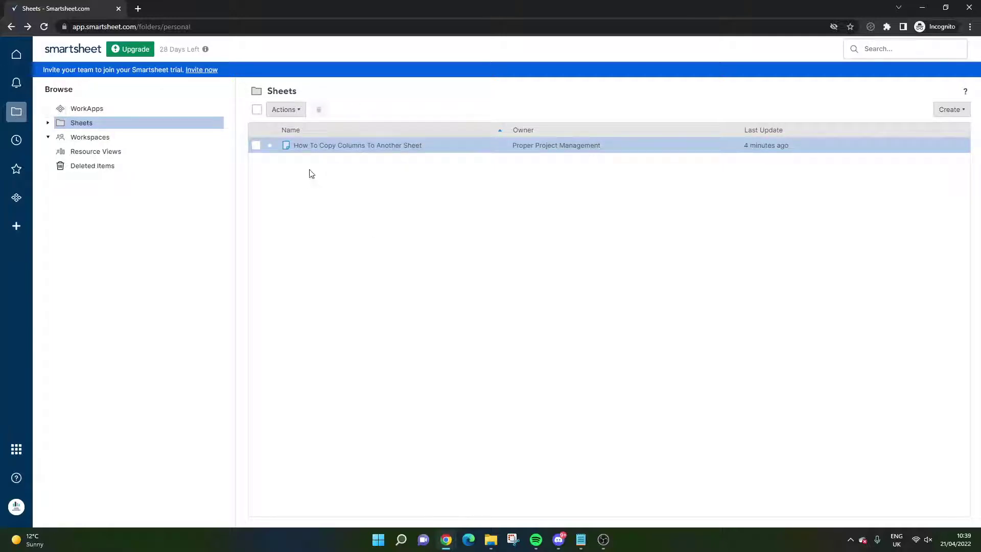
- Use Save as New on the How To Copy Columns sheet to create the copy 'Sheet 2'
click(339, 149)
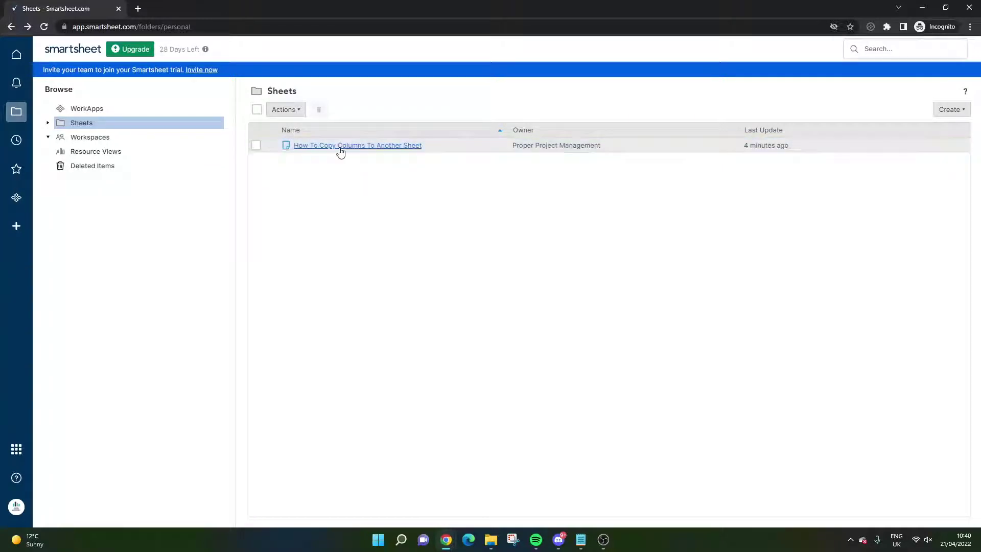
right_click(341, 151)
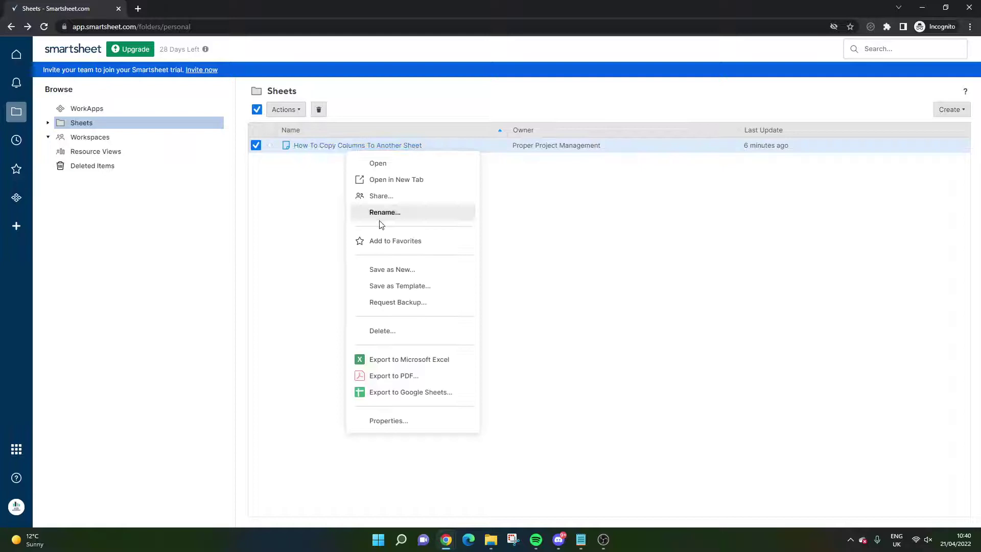
click(387, 269)
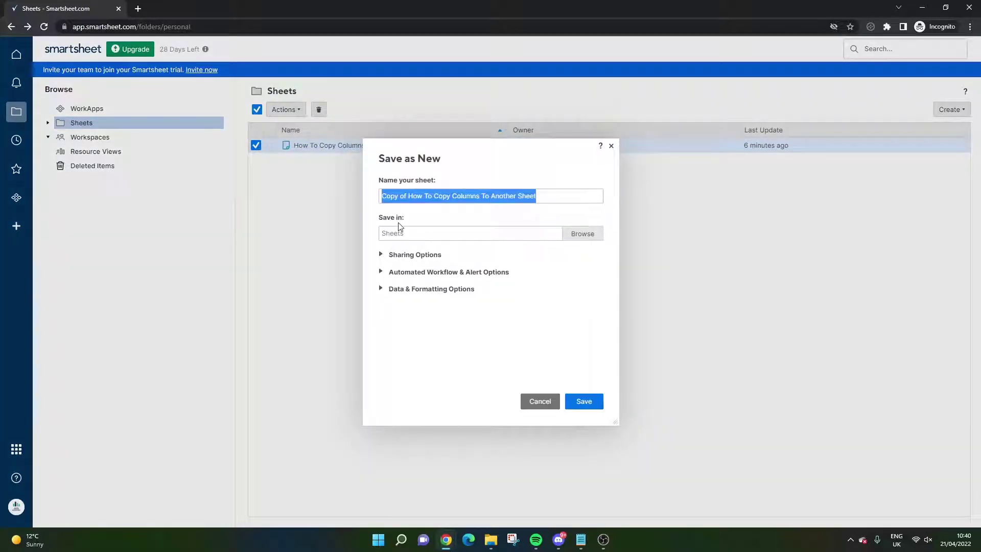
text(Sheet 2)
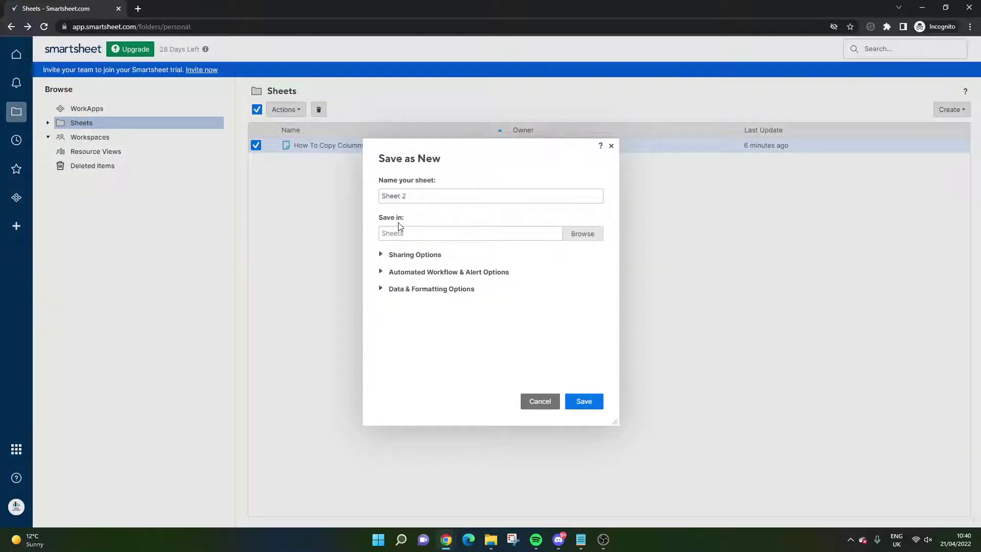
key(Return)
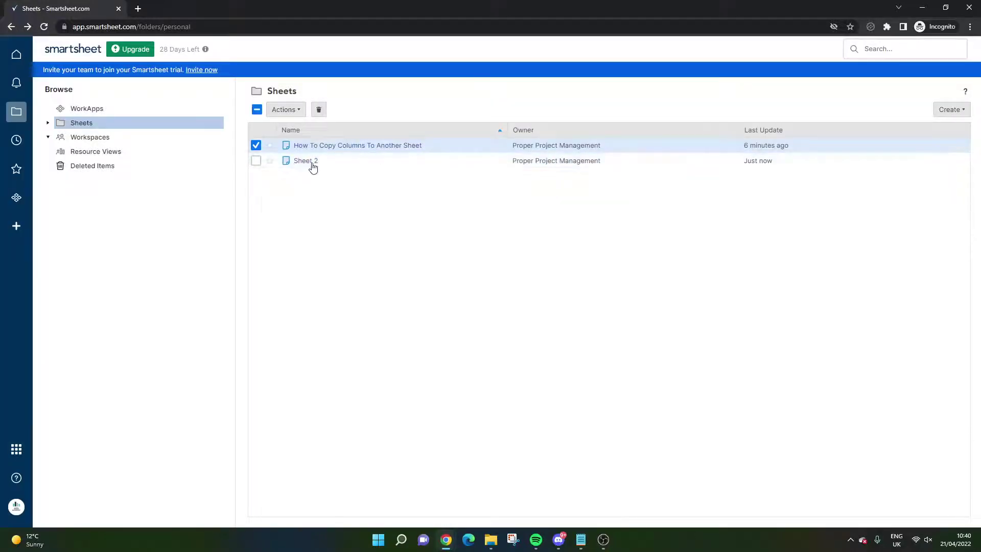
- Open the original sheet, then Sheet 2, to compare their Primary Column and Dummy Columns 1–5
click(354, 146)
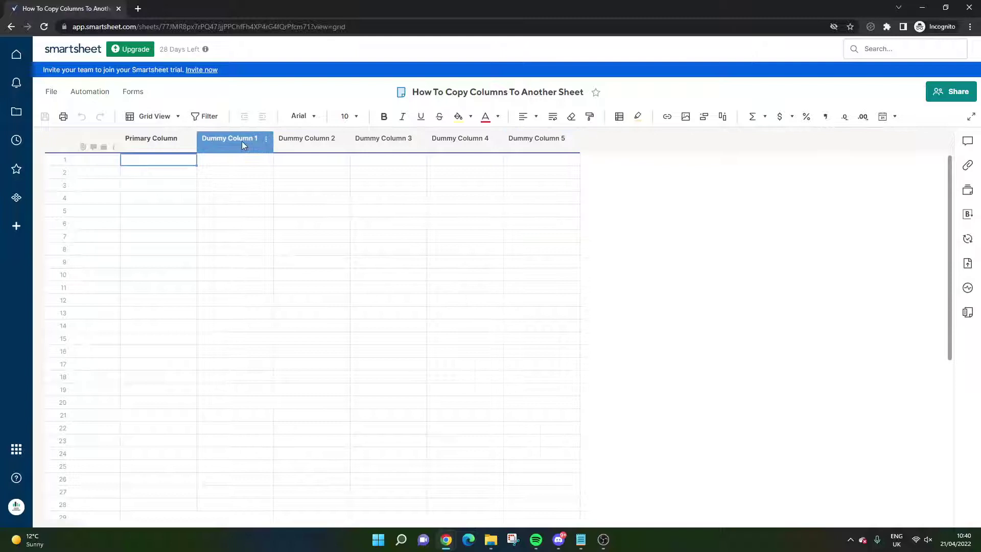
click(418, 187)
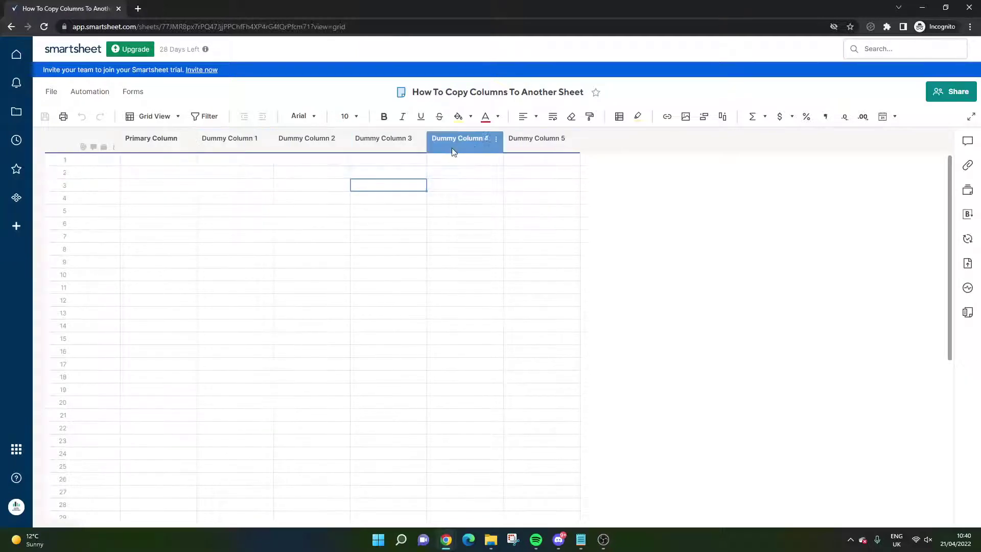
click(11, 27)
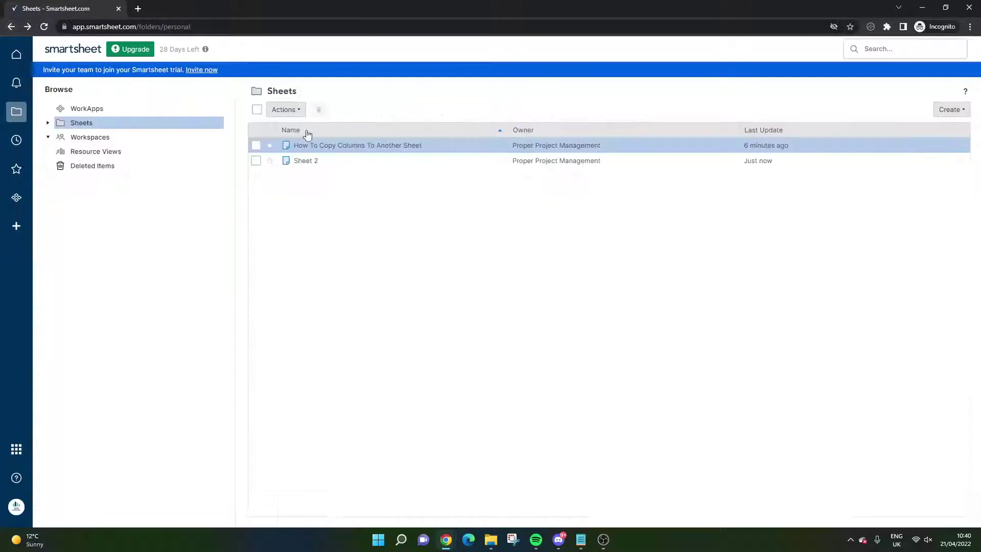
click(306, 162)
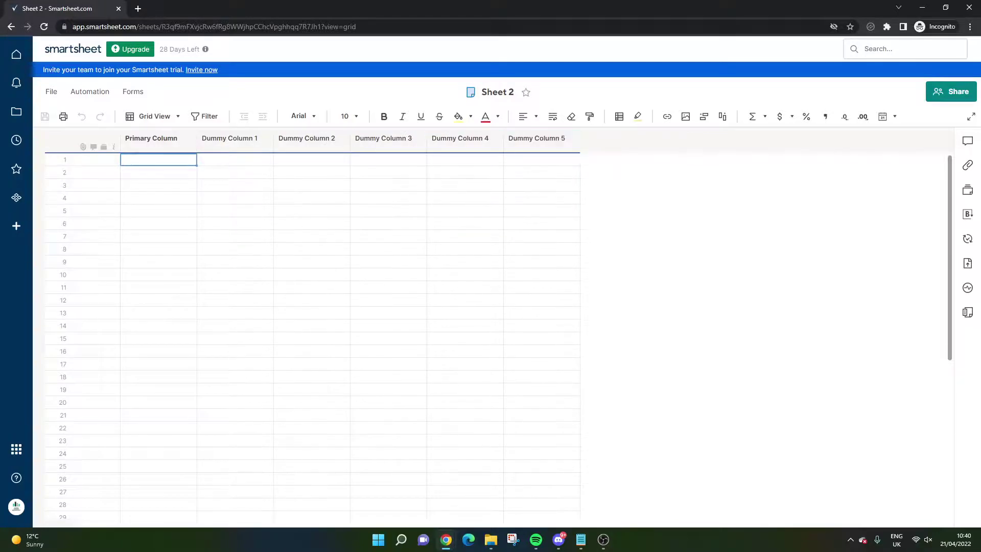
click(11, 26)
- Enter 'Data' in row 2 of Primary Column and fill it across all six columns through row 22
click(302, 145)
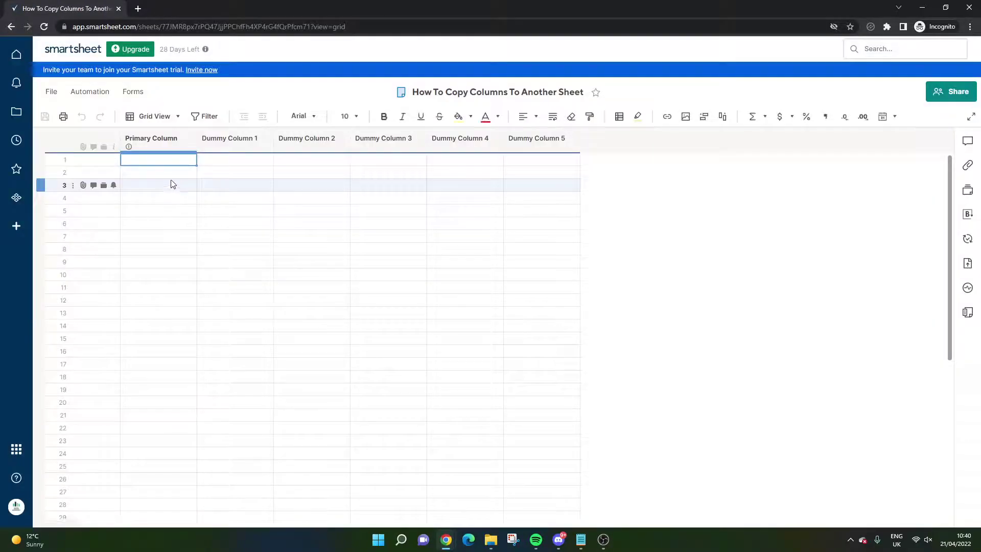
click(168, 176)
text(D)
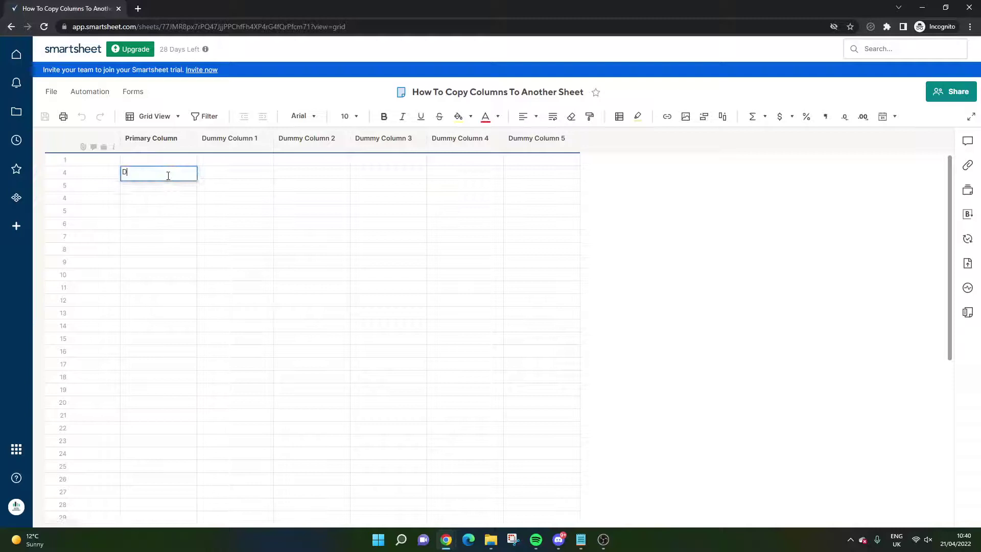
text(at)
key(Return)
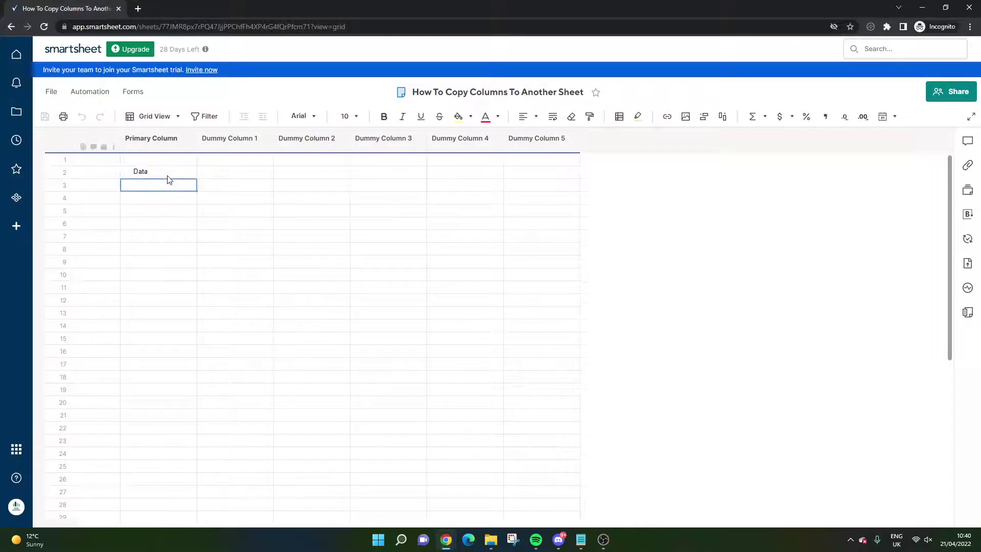
click(176, 175)
mouse_move(195, 178)
mouse_down()
mouse_move(197, 430)
mouse_move(595, 407)
mouse_up()
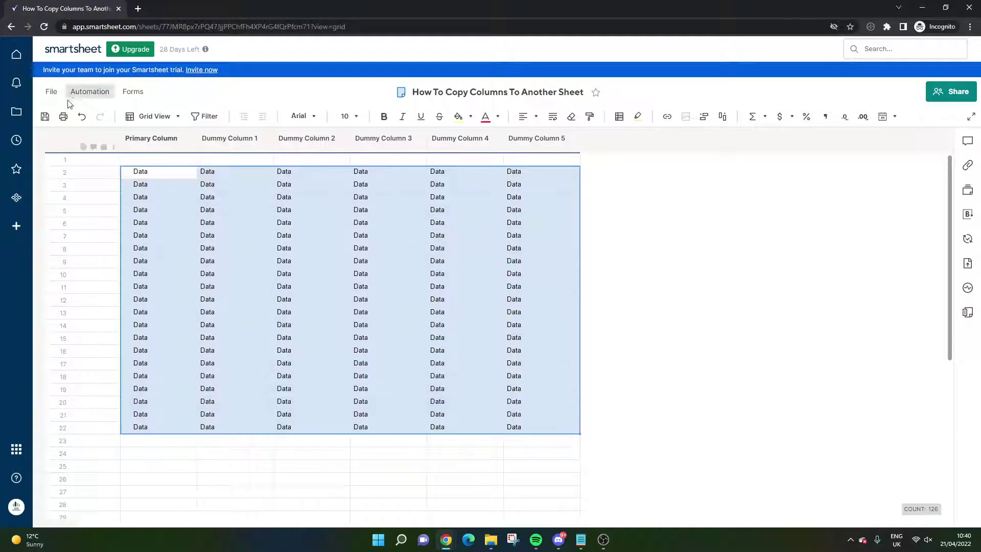
- Save the filled original sheet and return to the Sheets list
click(46, 117)
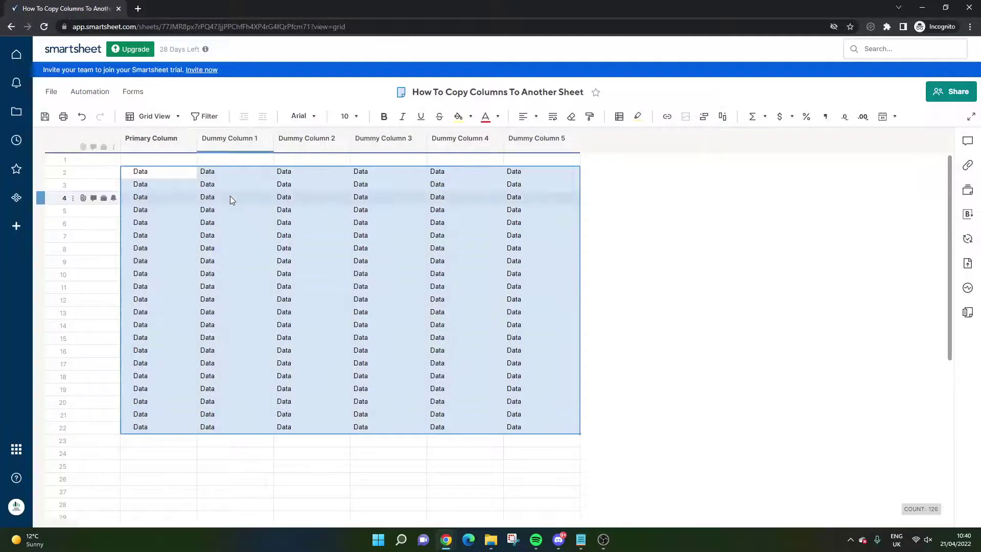
click(190, 186)
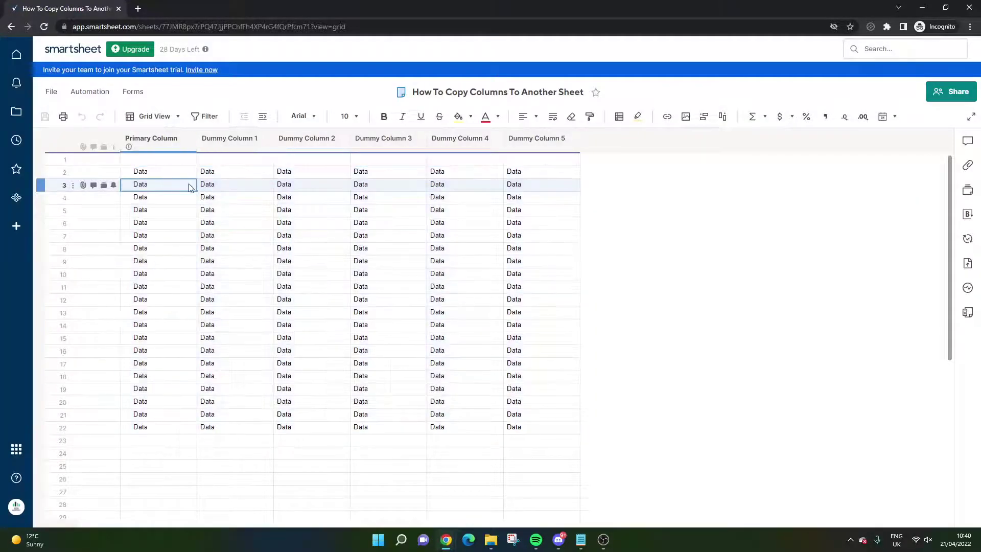
click(11, 27)
- Delete the old Sheet 2 from the Sheets list
right_click(324, 146)
right_click(314, 163)
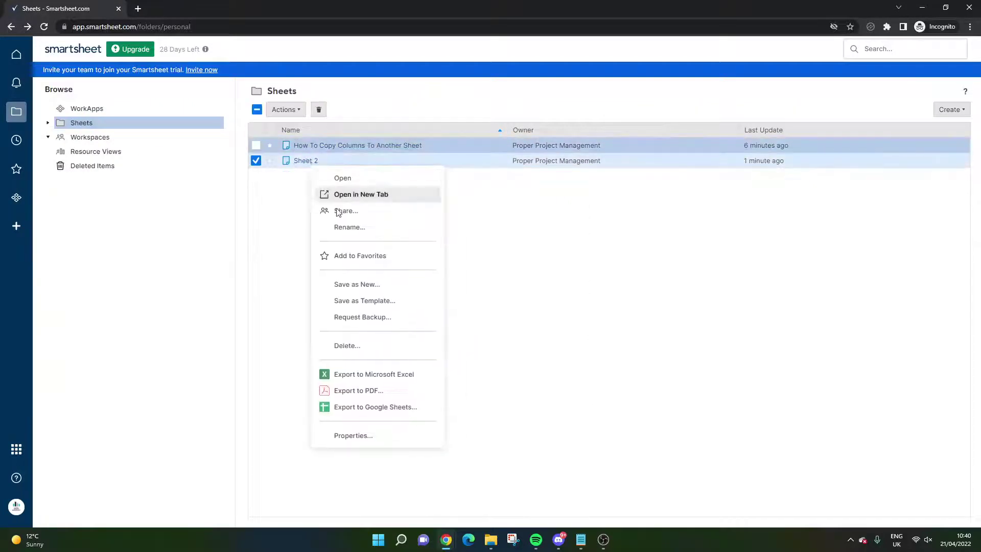
click(358, 346)
click(560, 319)
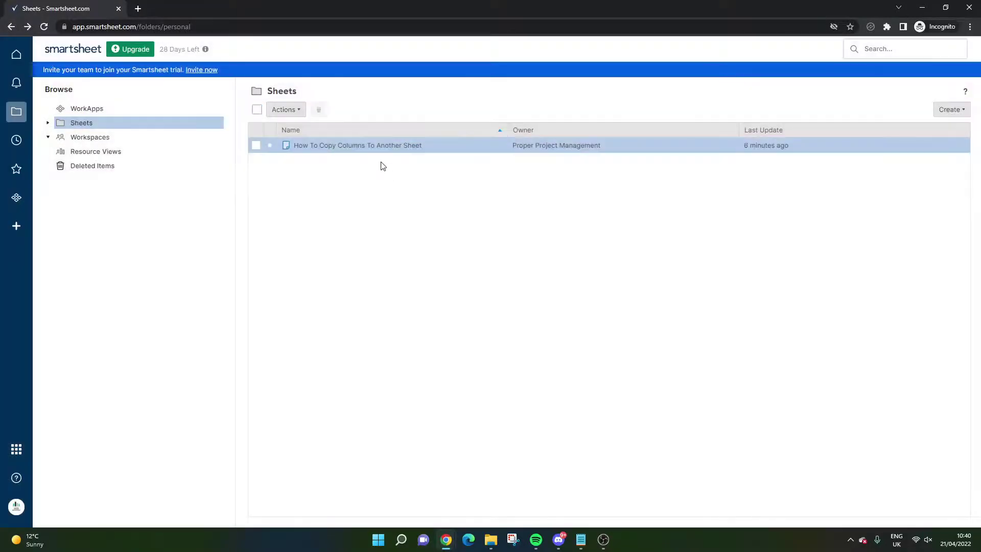
- Save the filled original as a new sheet named 'Sheet 2'
right_click(324, 147)
click(389, 273)
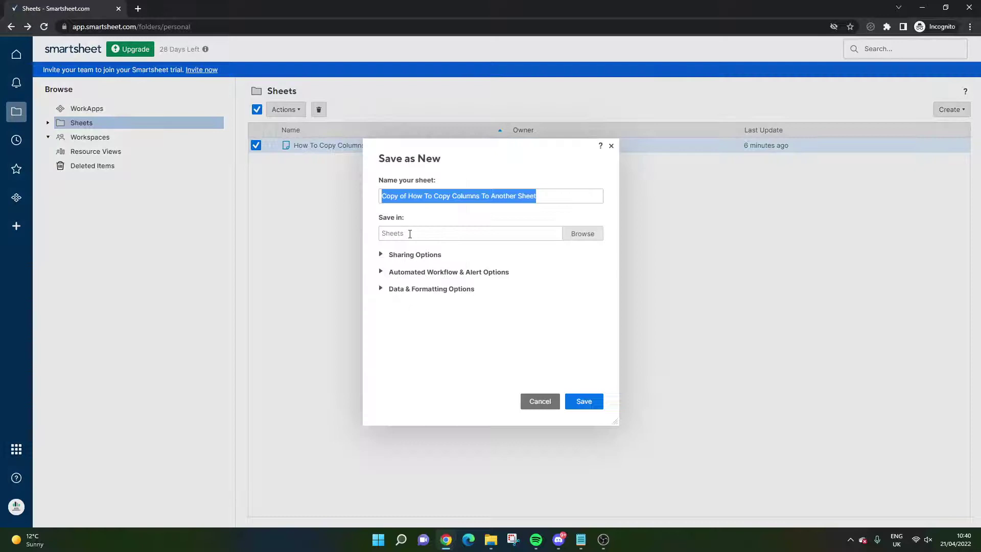
click(409, 234)
double_click(405, 196)
triple_click(404, 196)
text(Sheet 2)
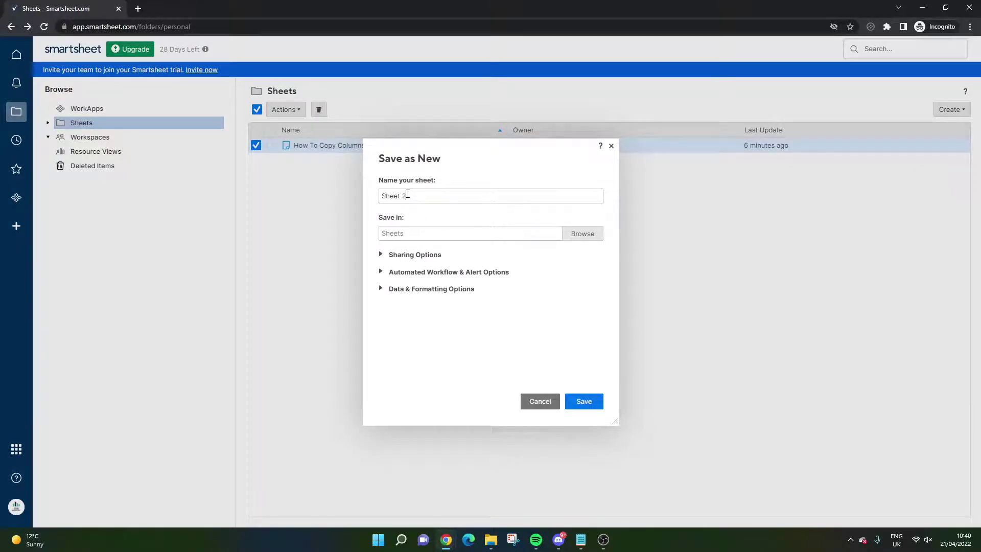
click(584, 401)
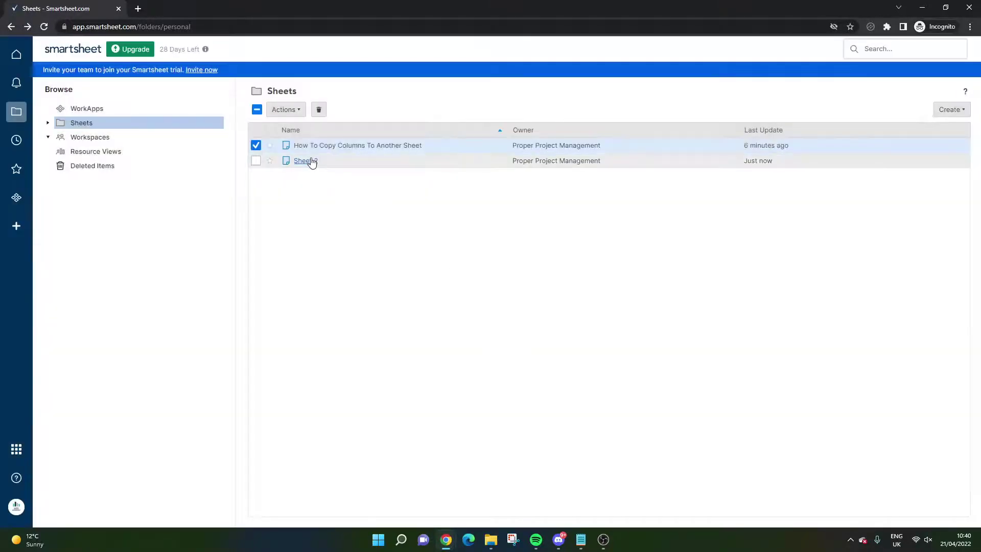
- In Sheet 2, select the Data cells in rows 2–22, delete them, and save
click(306, 161)
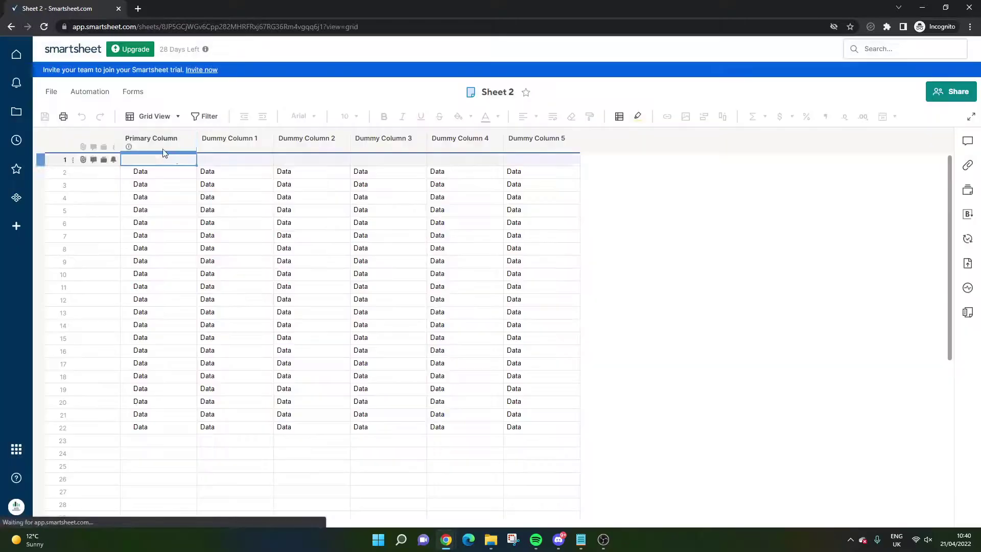
click(229, 211)
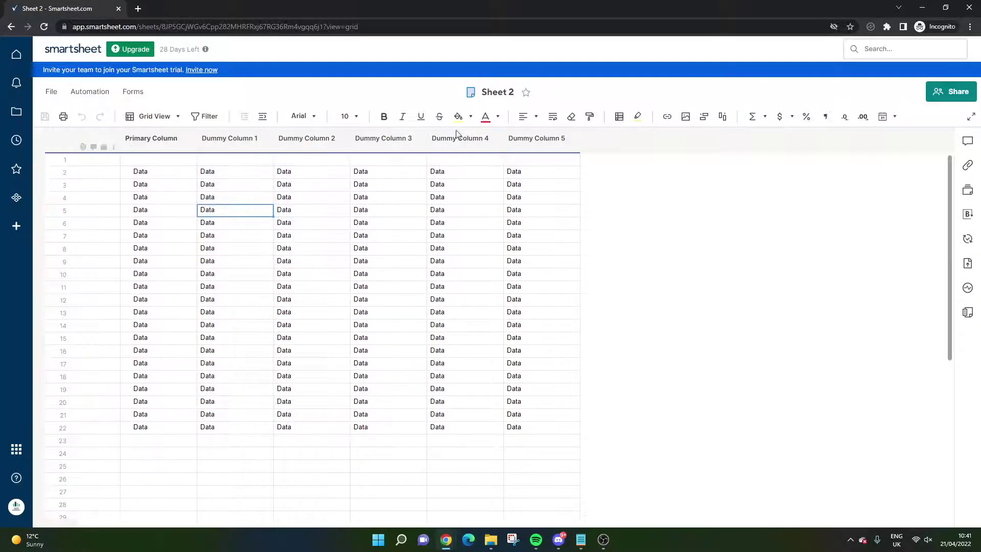
click(153, 174)
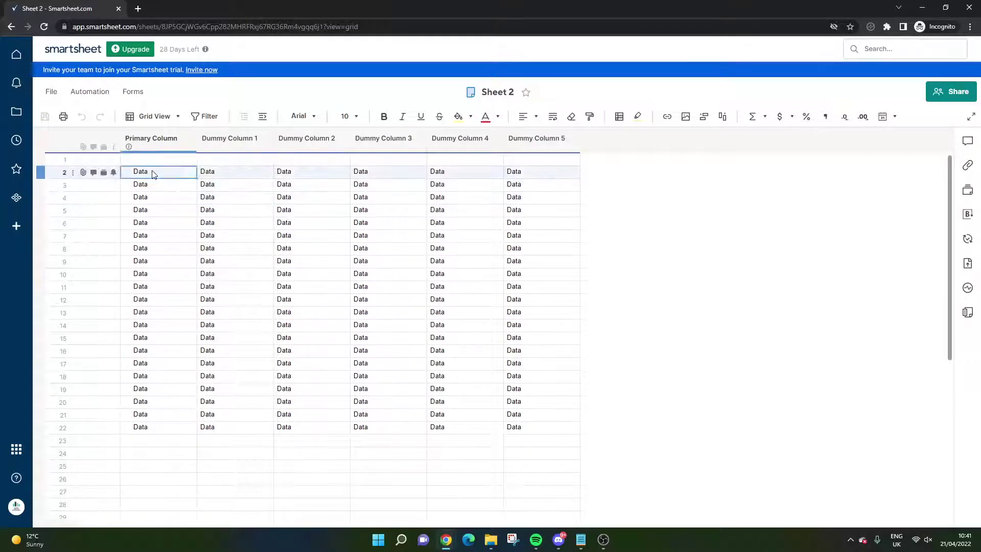
mouse_move(153, 173)
mouse_down()
mouse_move(498, 425)
mouse_move(519, 428)
mouse_up()
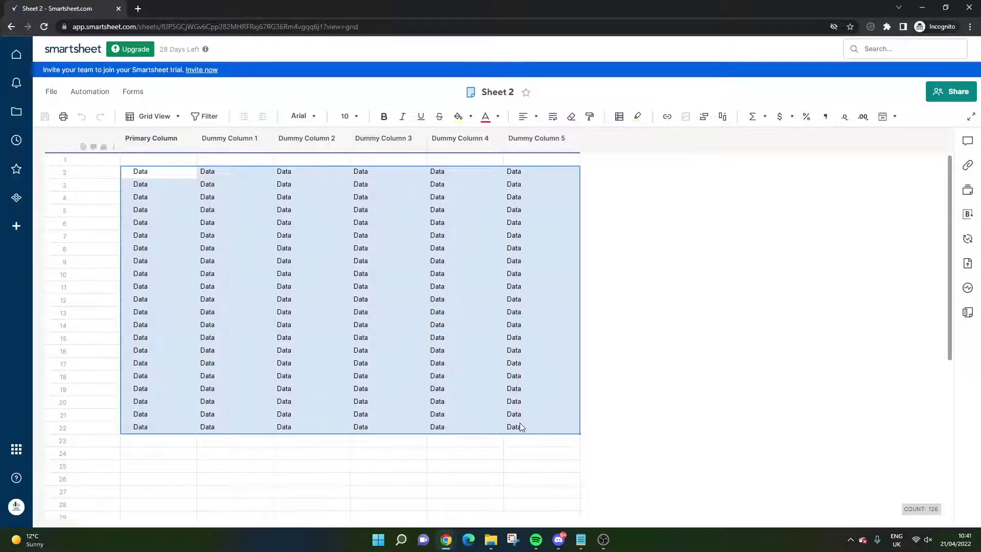
key(Delete)
click(264, 235)
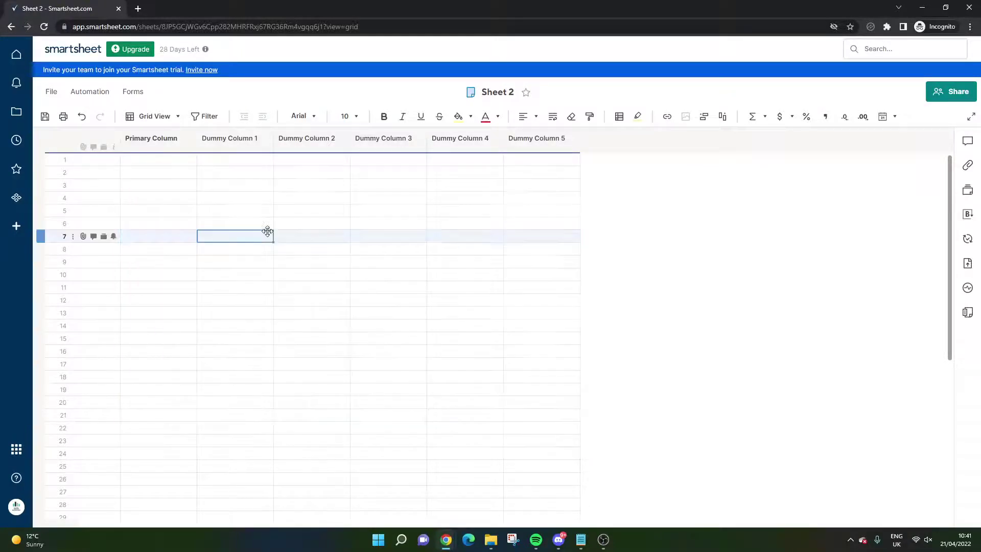
click(51, 120)
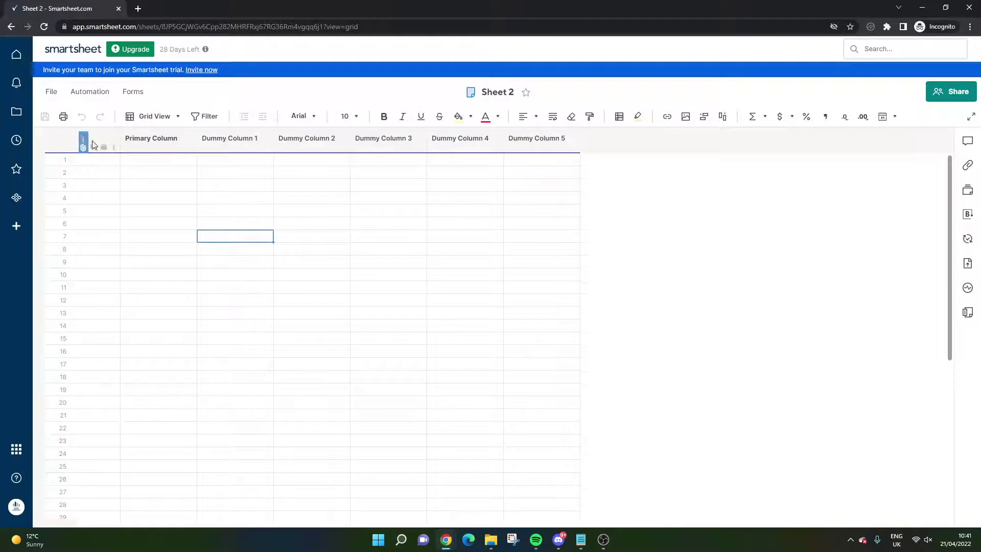
- Create a new blank grid sheet named 'New Sheet' from the Sheets list
click(11, 27)
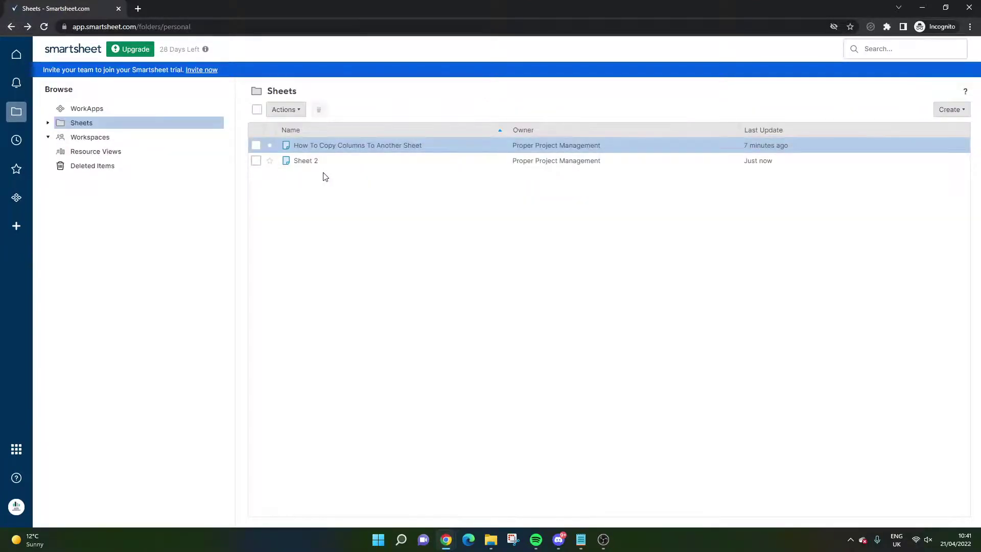
click(313, 147)
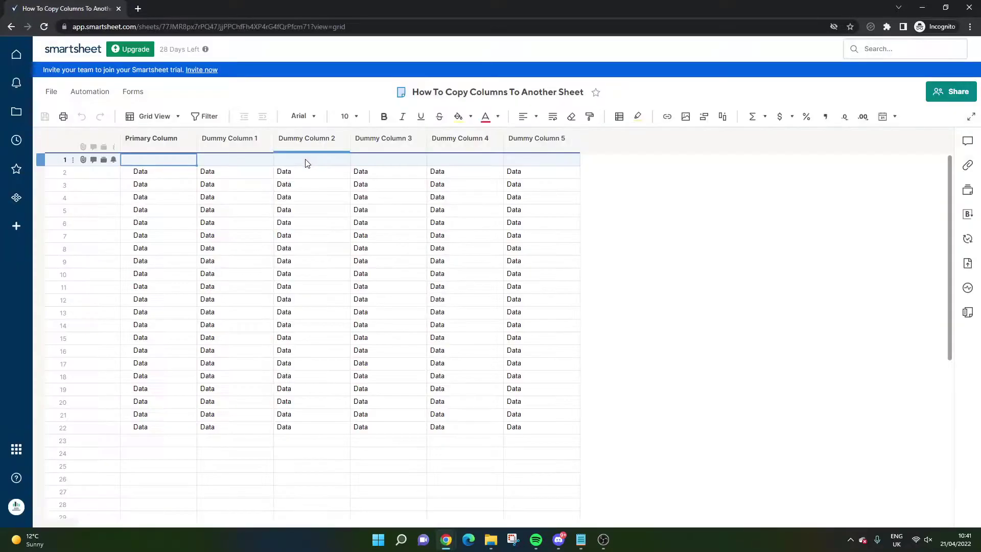
click(11, 27)
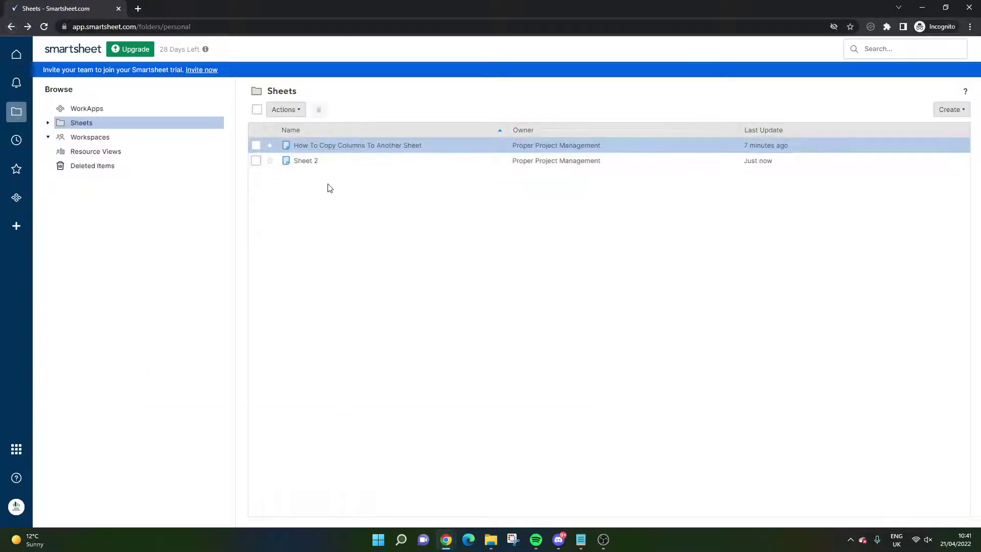
right_click(327, 188)
click(315, 204)
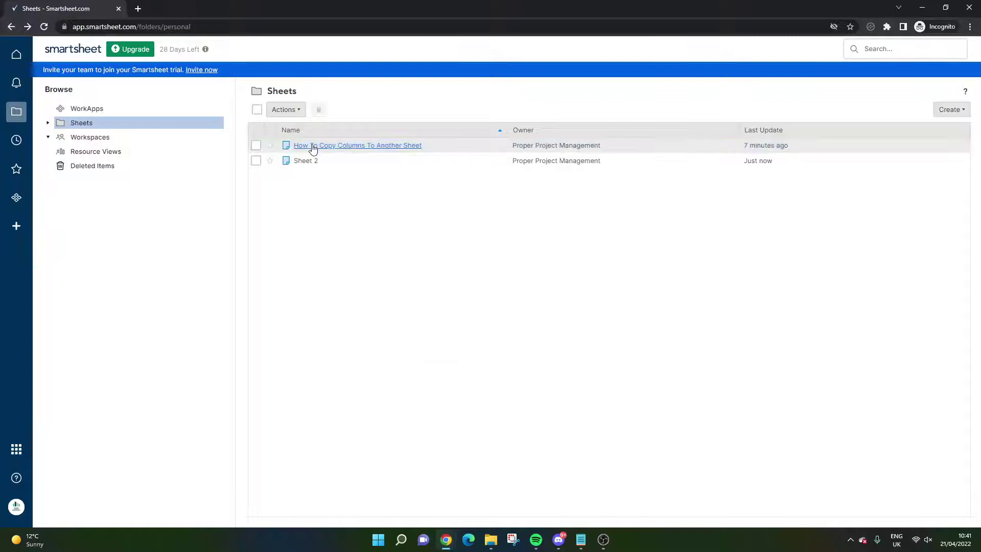
right_click(330, 192)
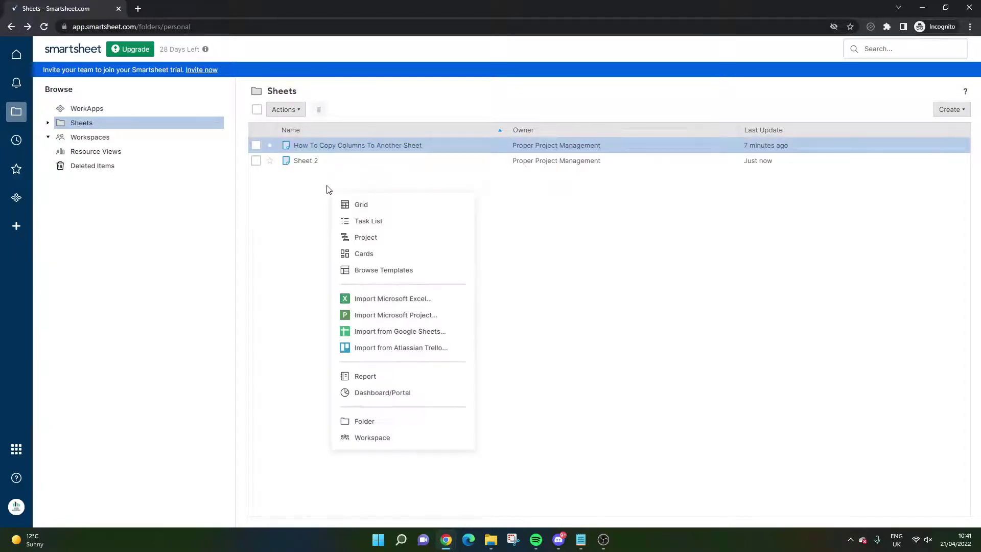
click(346, 203)
key(Return)
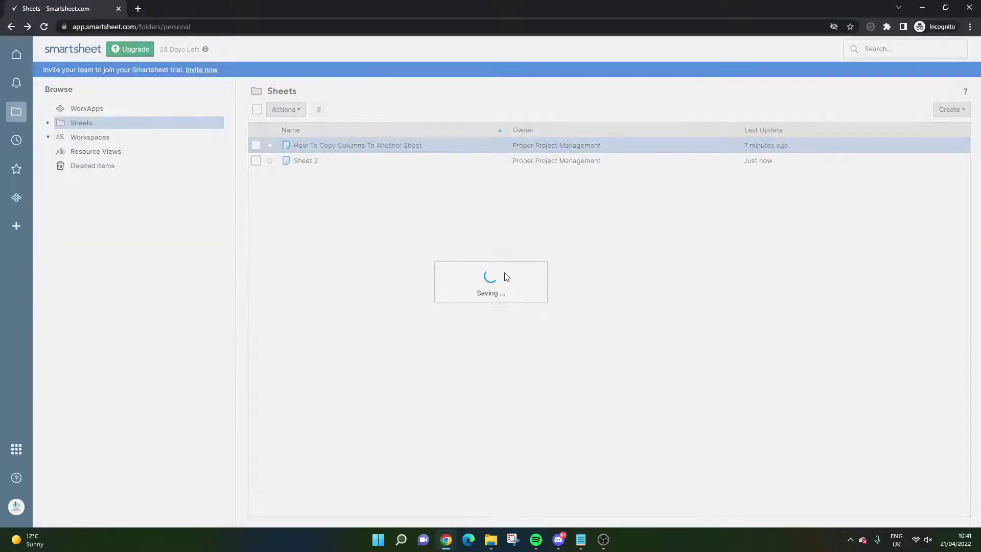
- Inspect Primary Column's properties in the original and Column2's in New Sheet, changing nothing
click(298, 146)
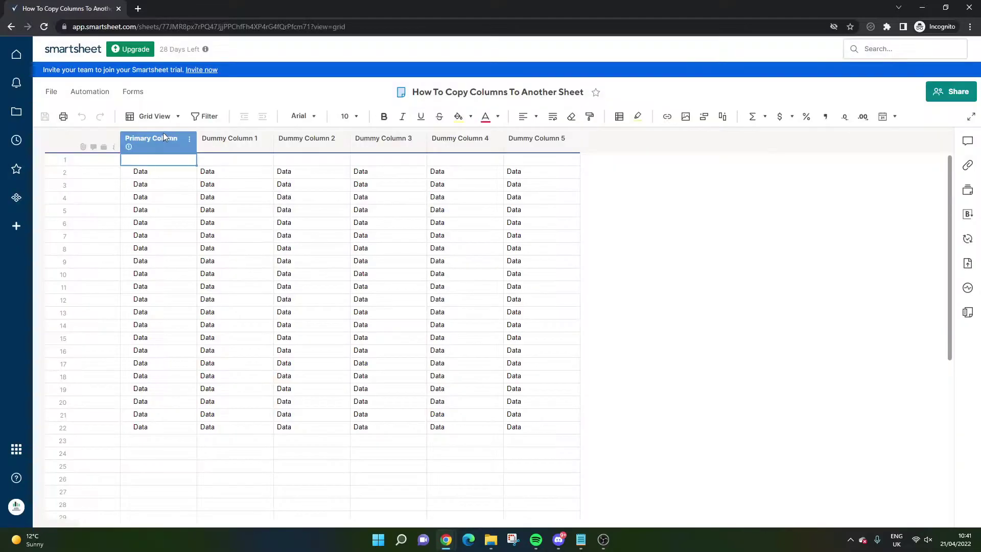
double_click(163, 136)
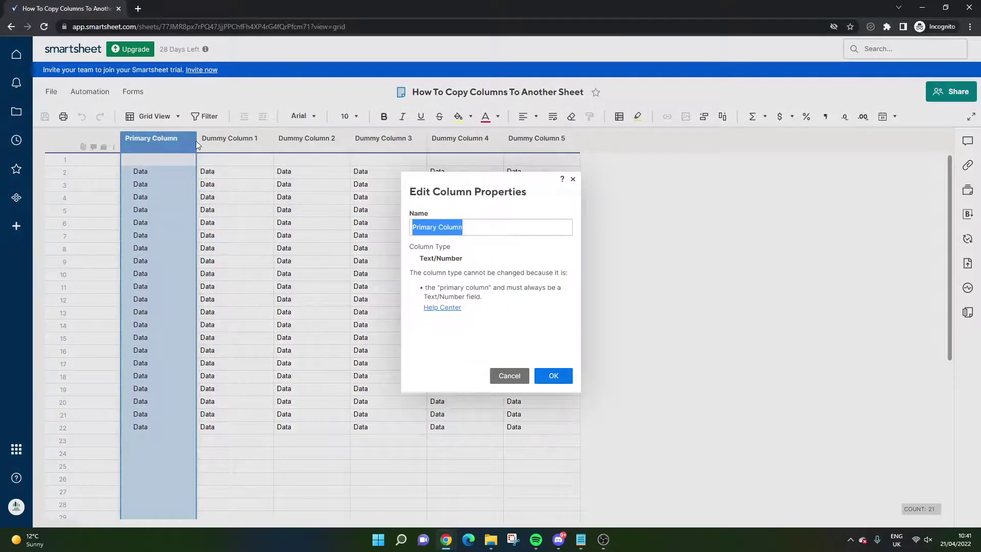
click(510, 376)
click(319, 161)
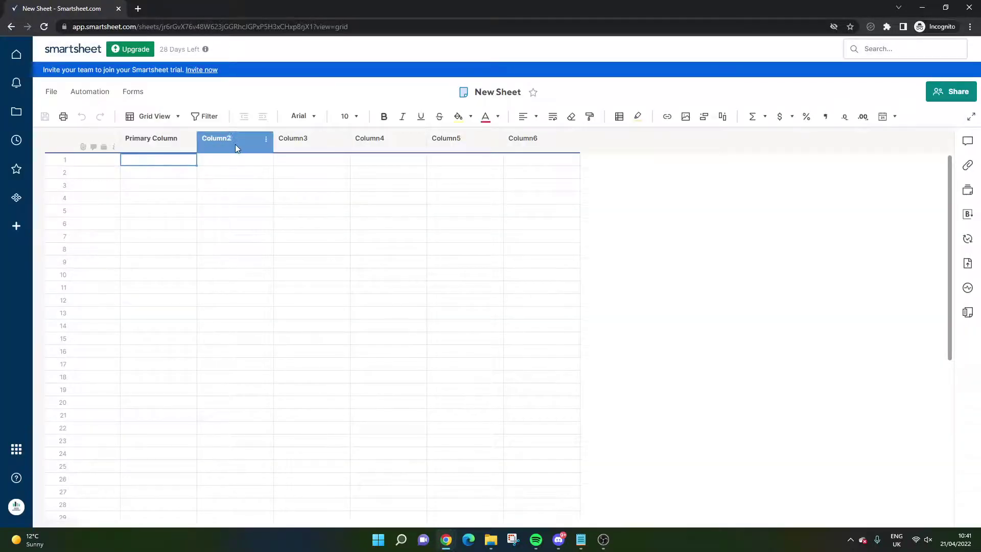
double_click(234, 144)
text(Primary Column)
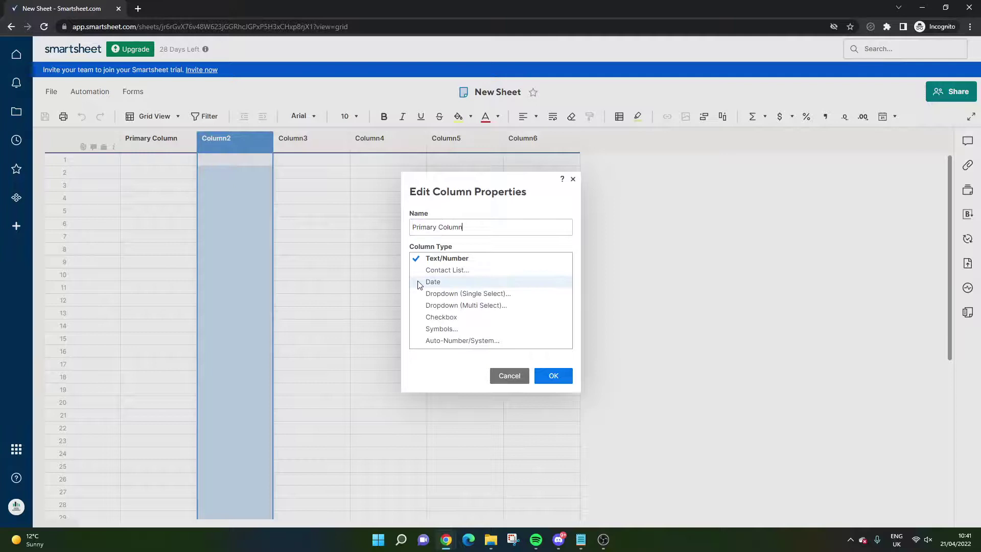
click(507, 375)
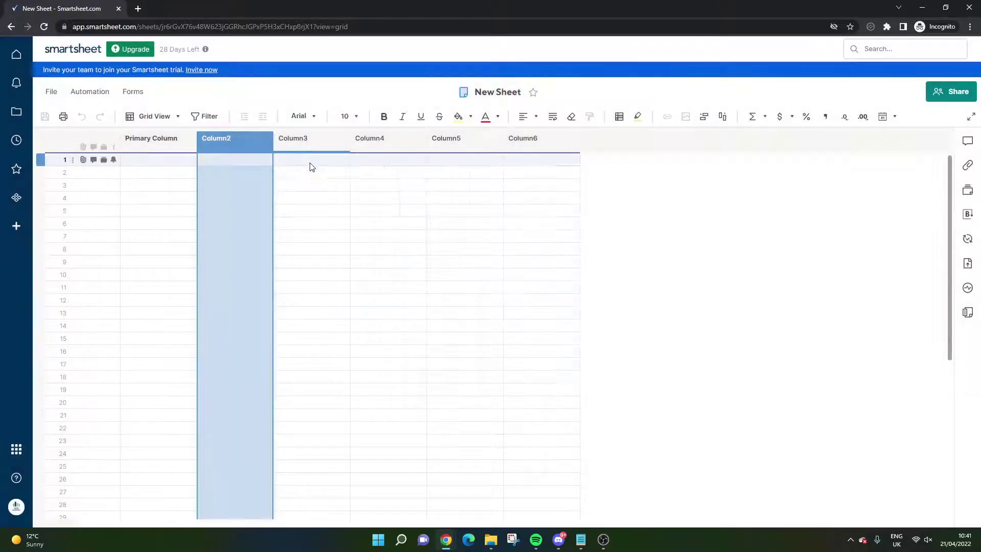
click(10, 26)
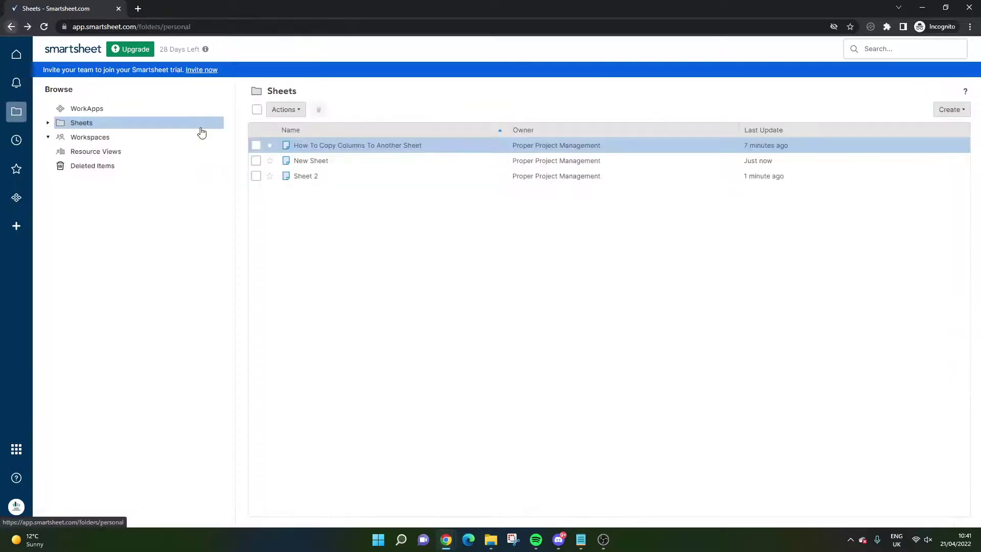
right_click(318, 149)
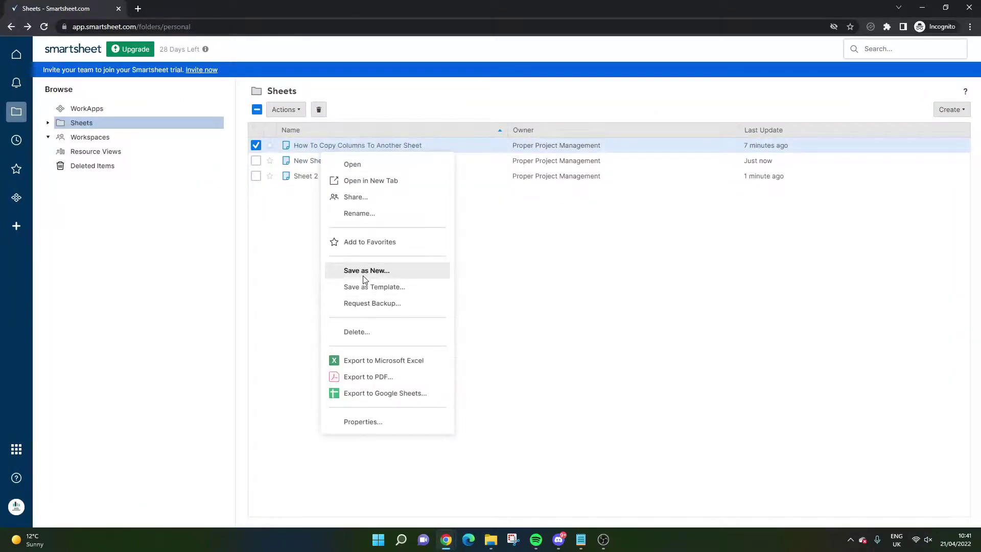
click(382, 139)
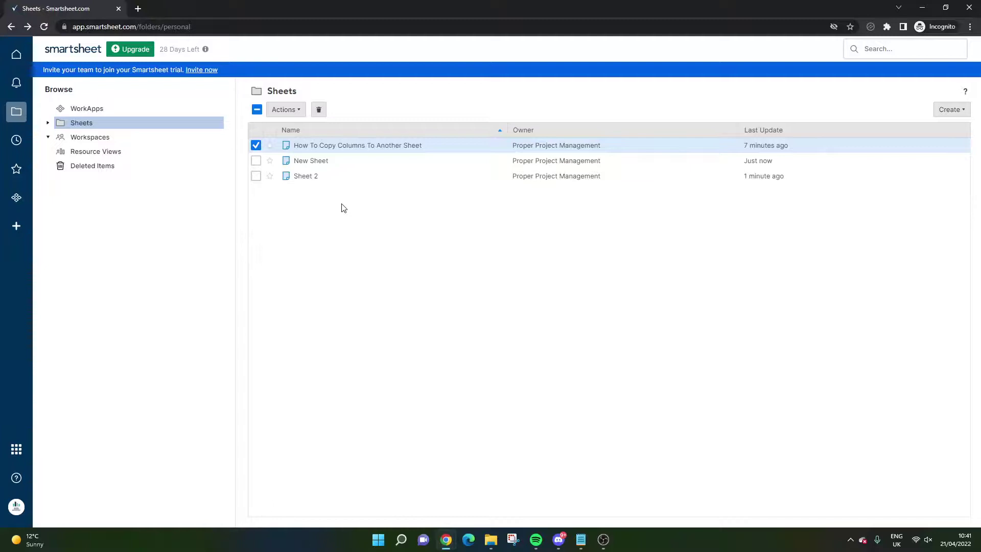
click(310, 176)
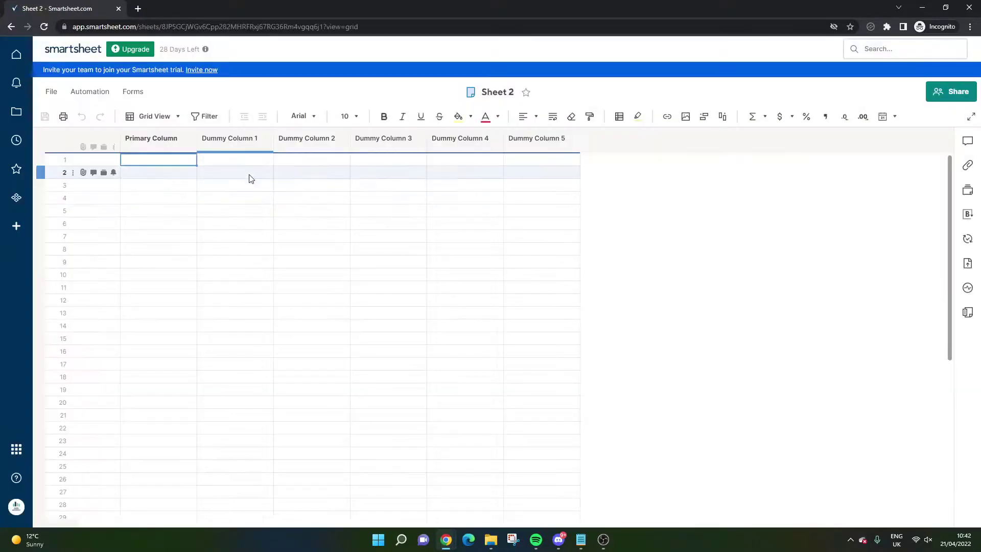
click(15, 112)
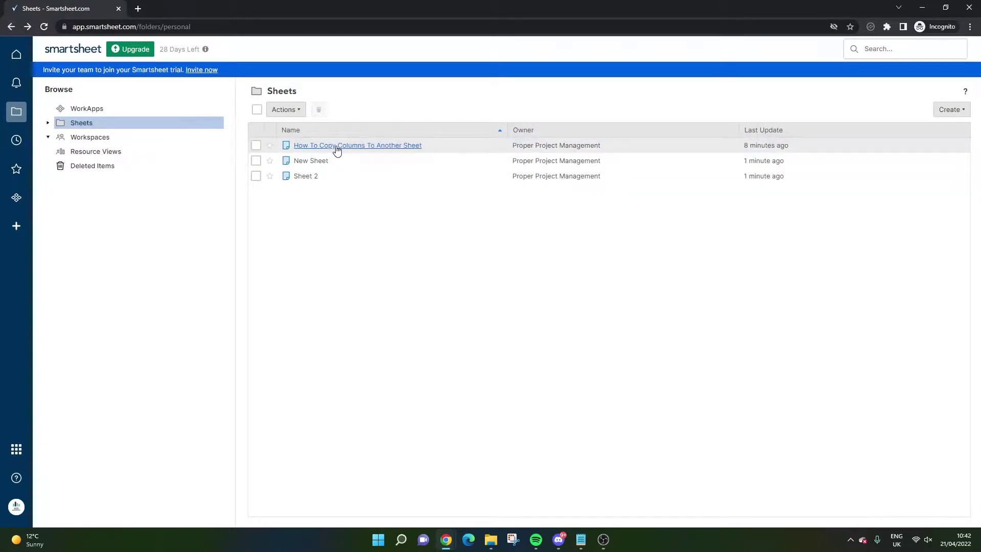
click(316, 182)
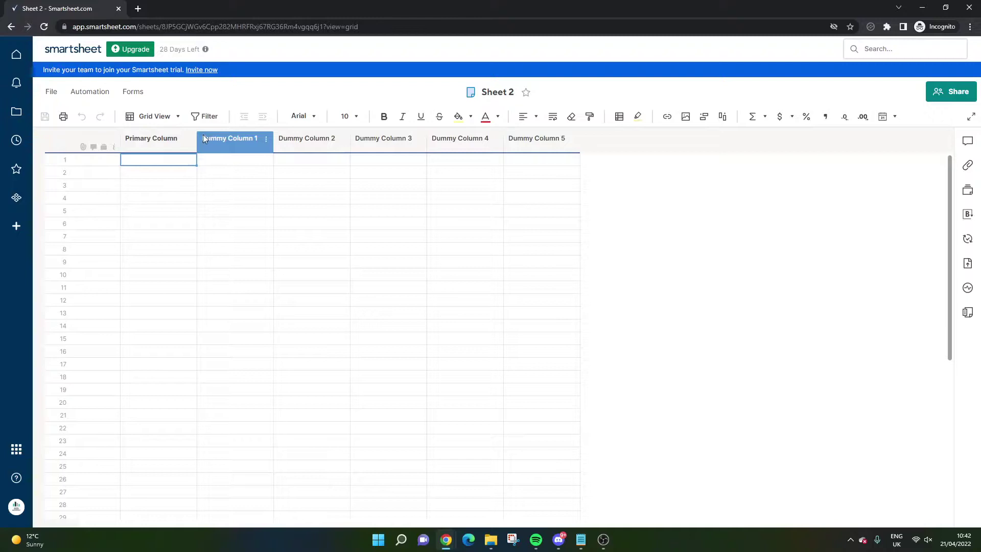
click(168, 190)
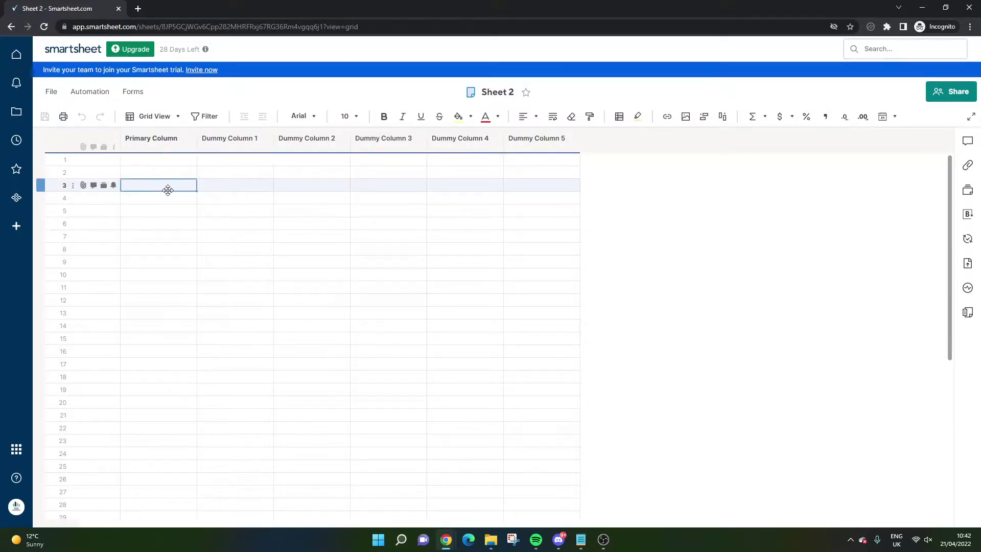
drag(159, 172, 622, 406)
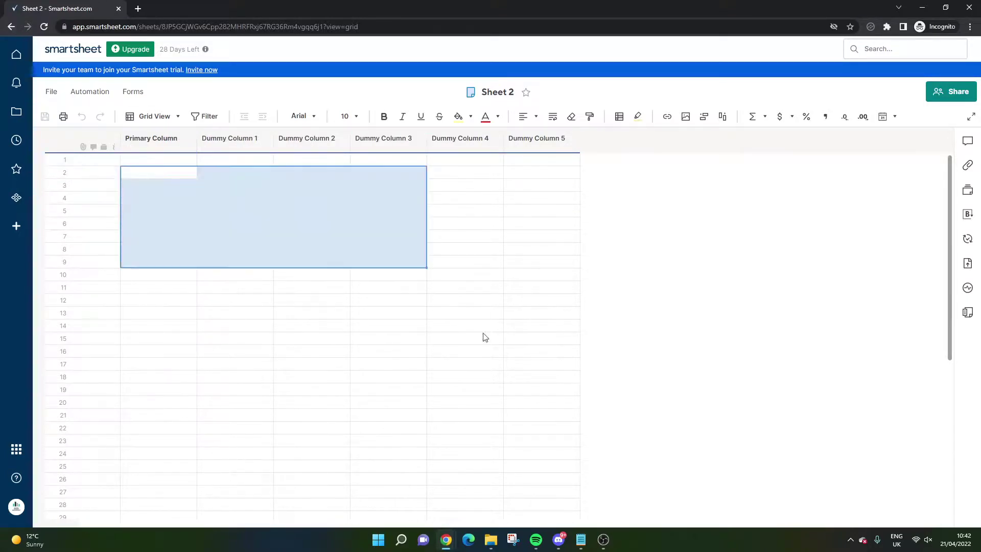
click(10, 26)
click(312, 162)
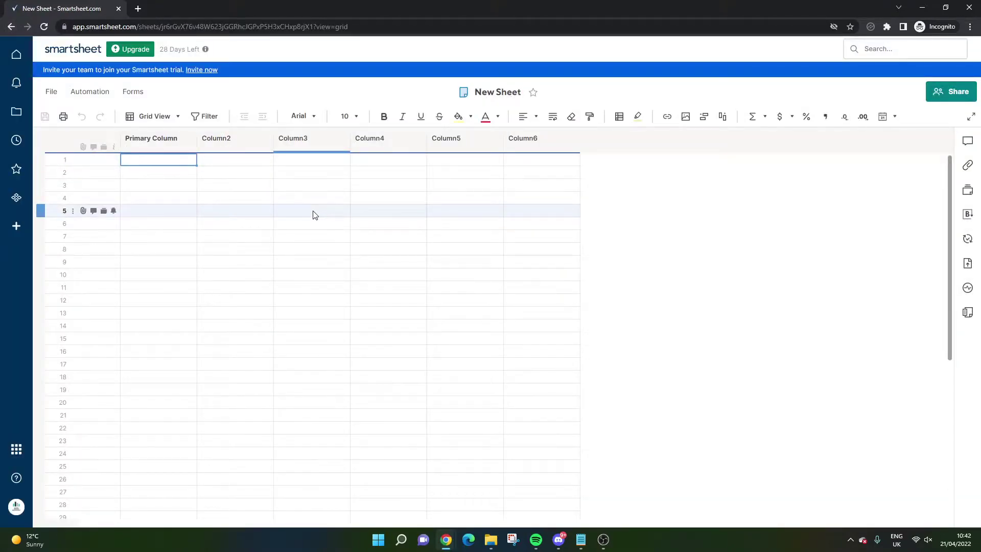
- Navigate back from the empty New Sheet to the Sheets list
click(11, 26)
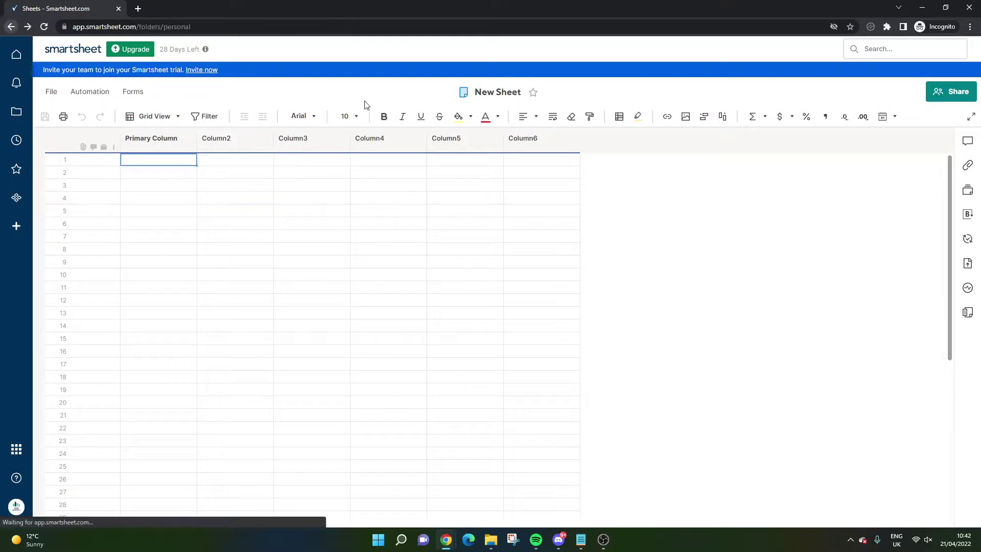